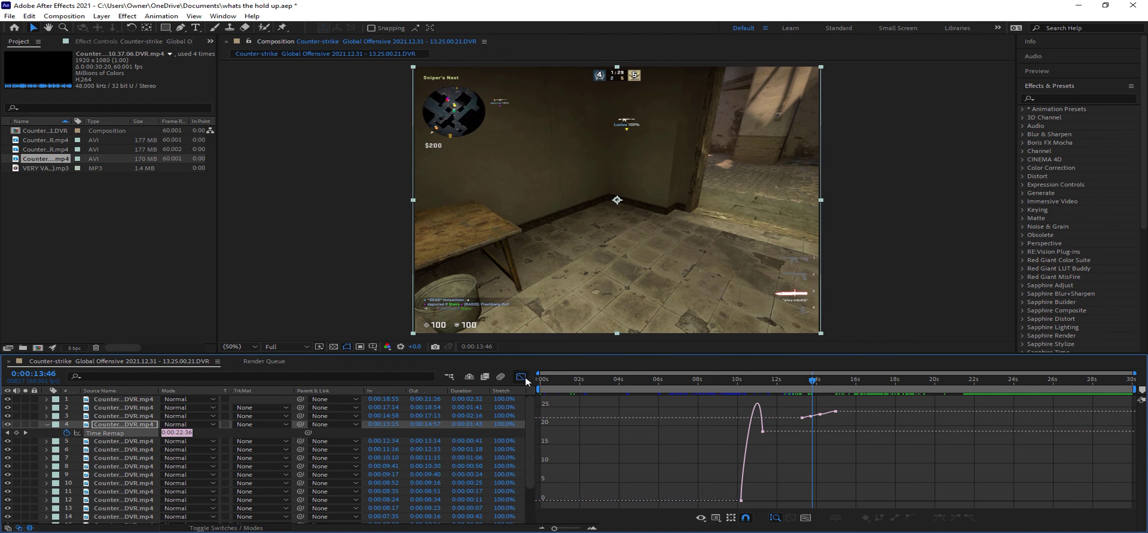
click(522, 377)
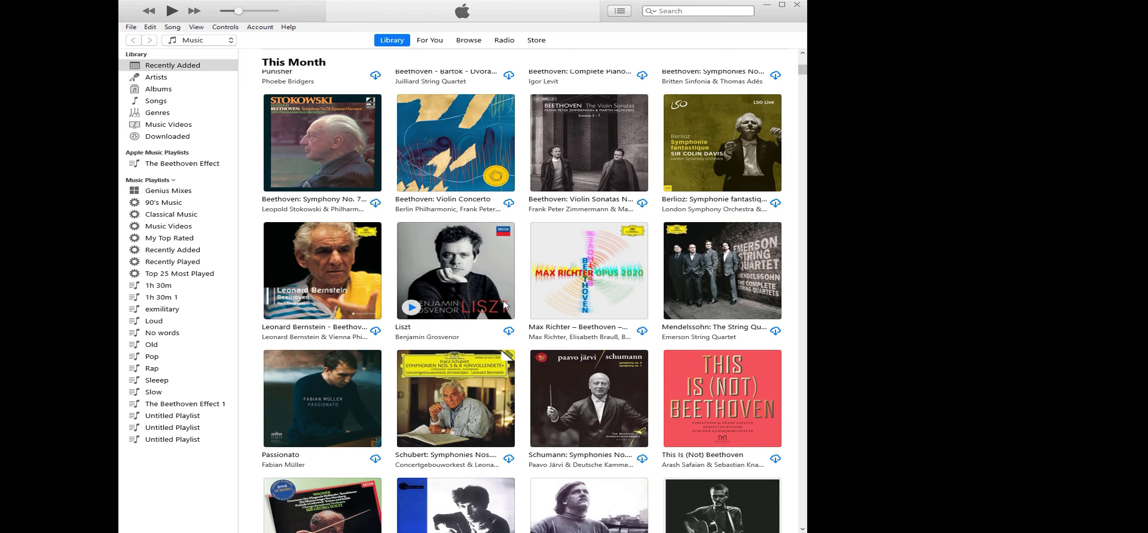
scroll(506, 308, up, 3)
scroll(506, 307, up, 3)
scroll(539, 269, up, 3)
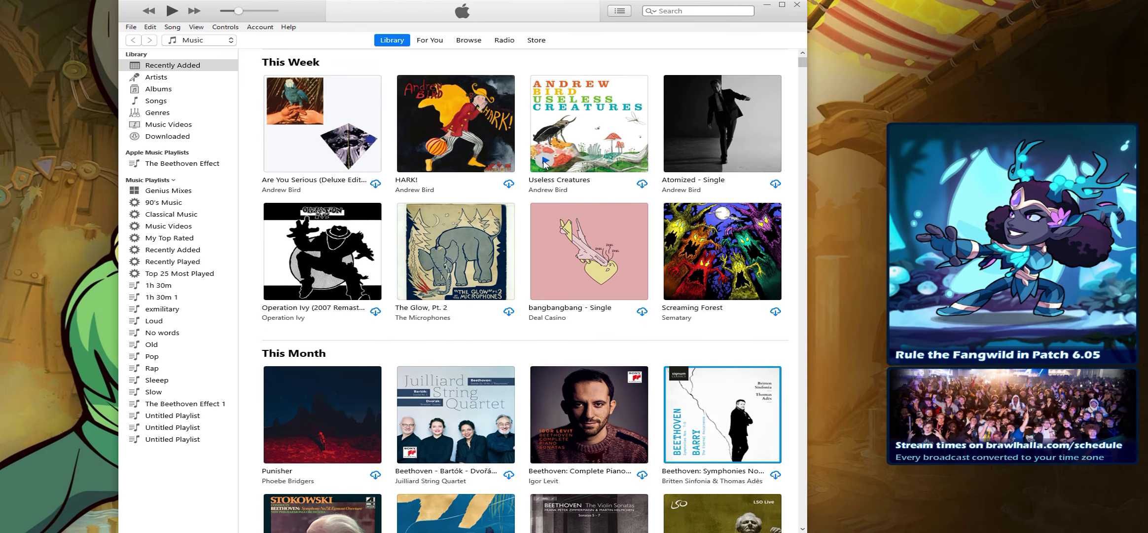
Play Andrew Bird's Useless Creatures album from the This Week section.
click(545, 163)
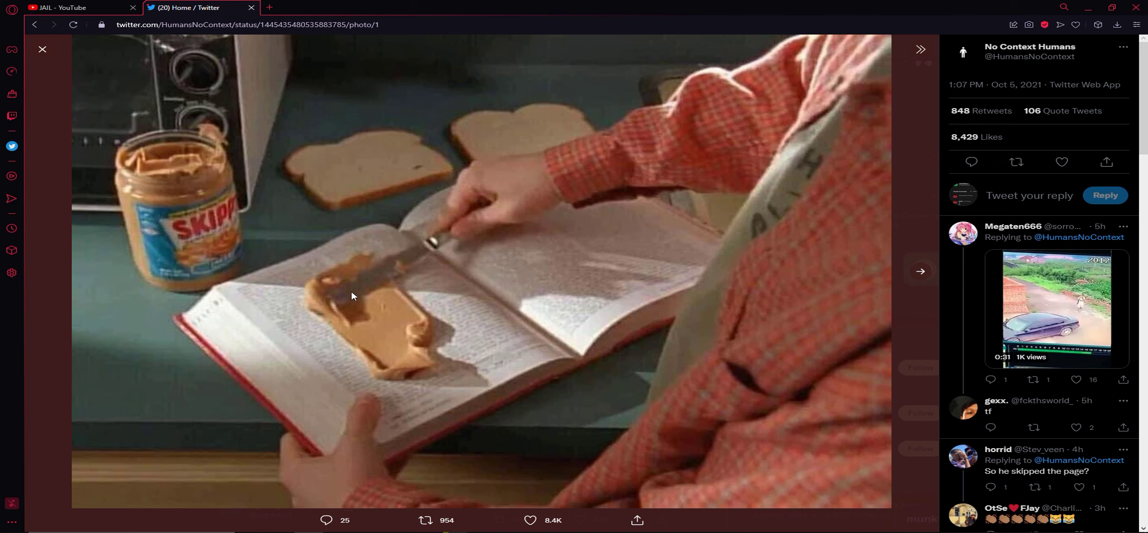
View the sandwich tweet's second photo, then reply 'i wish death upon you' on its page.
click(921, 271)
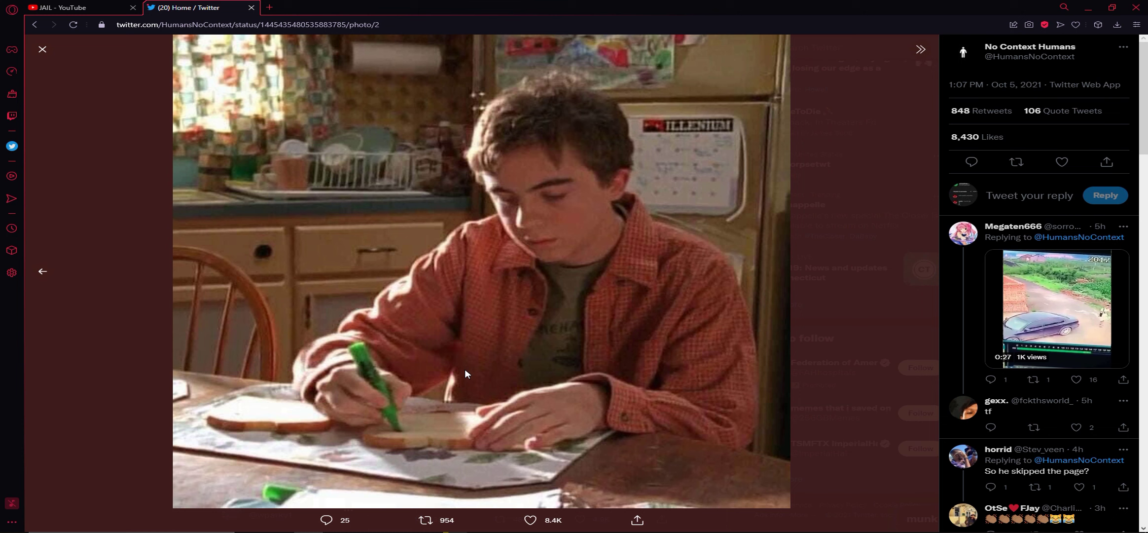
click(813, 372)
scroll(704, 359, down, 3)
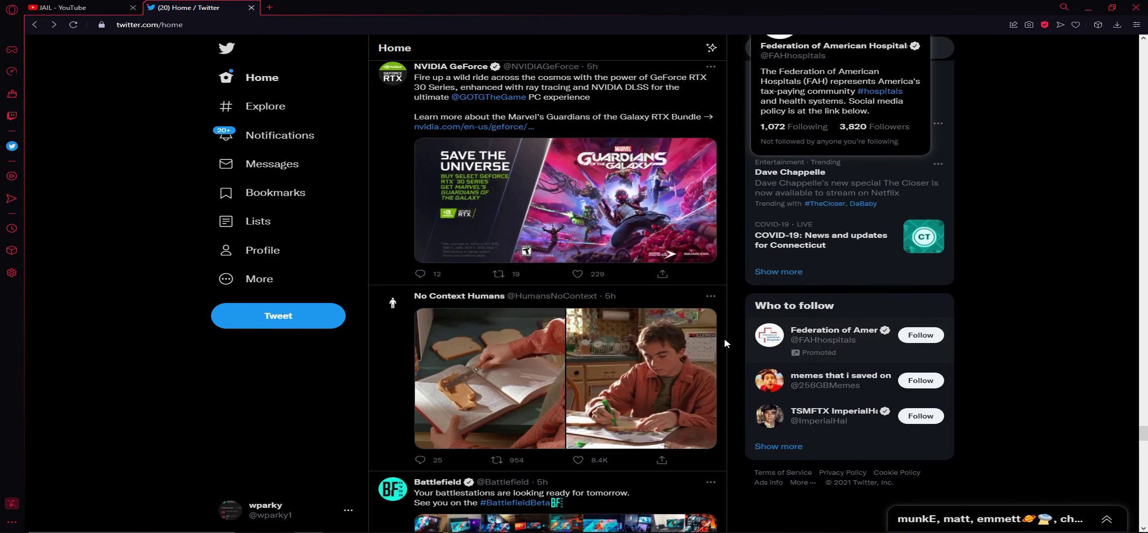
scroll(704, 358, down, 3)
click(540, 366)
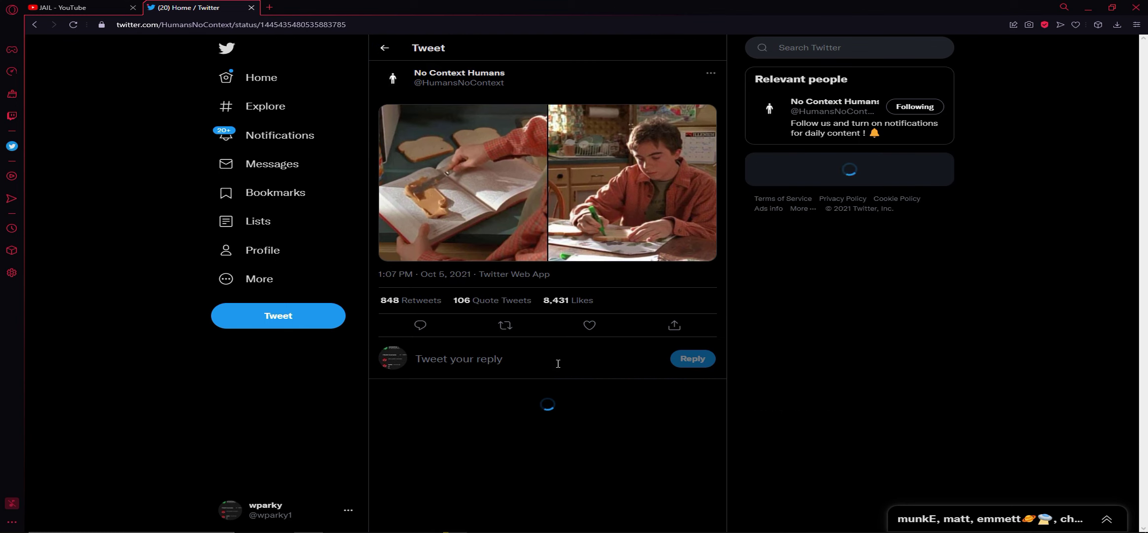
click(555, 366)
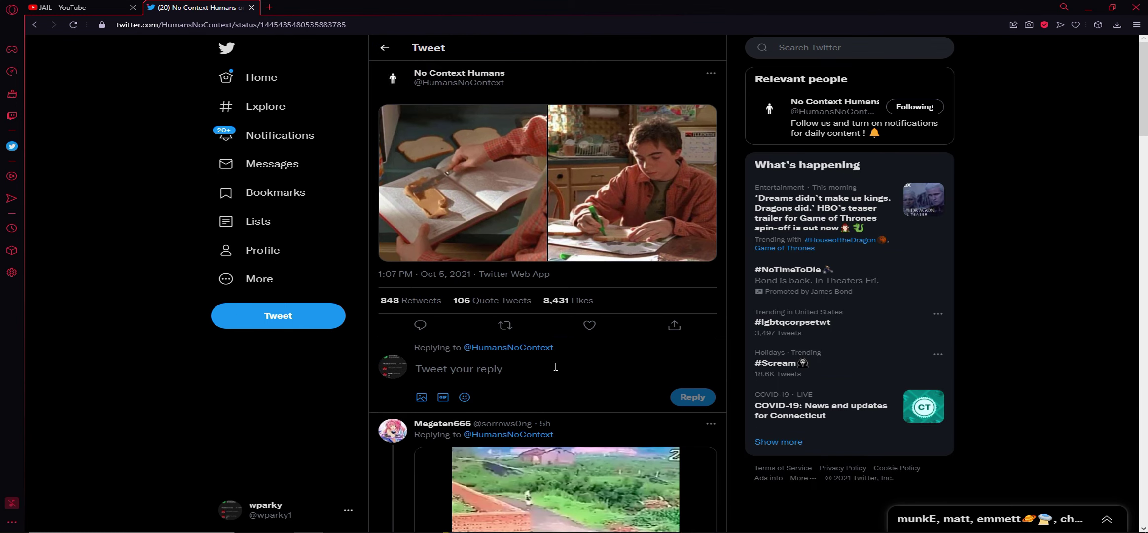
text(i wish death upon )
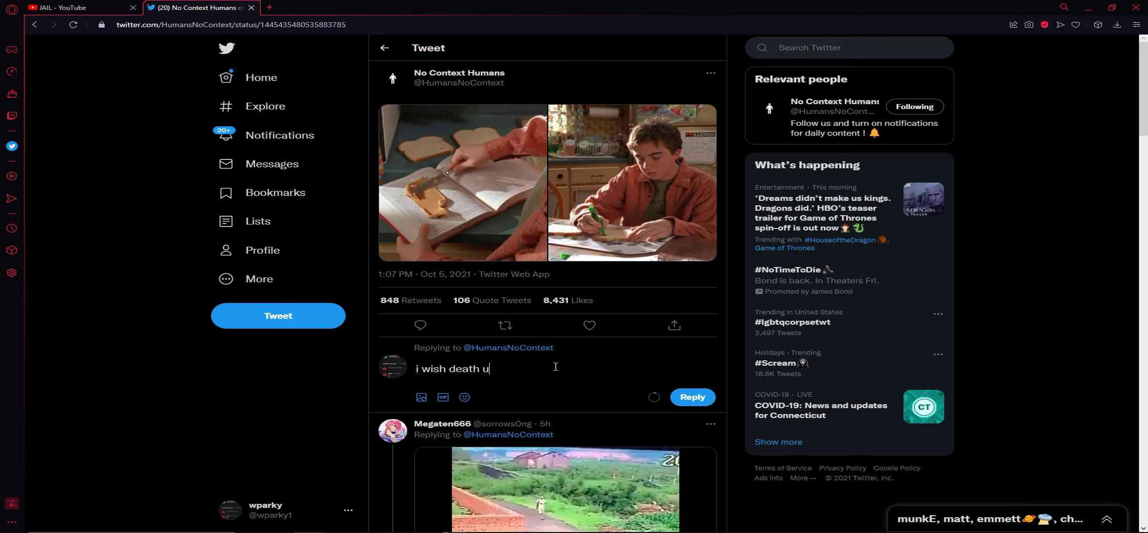
text(you)
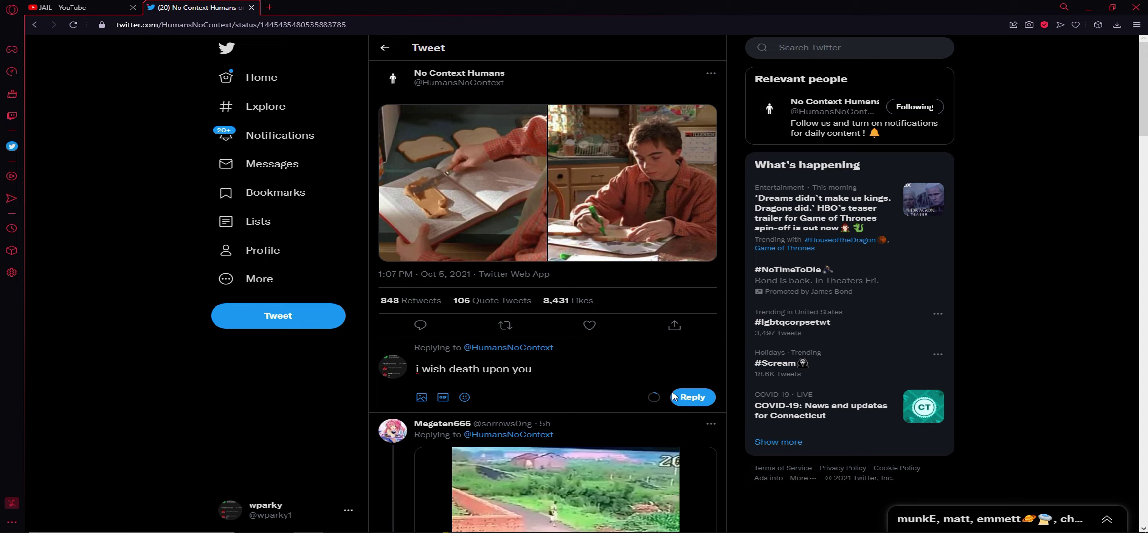
key(ctrl+Return)
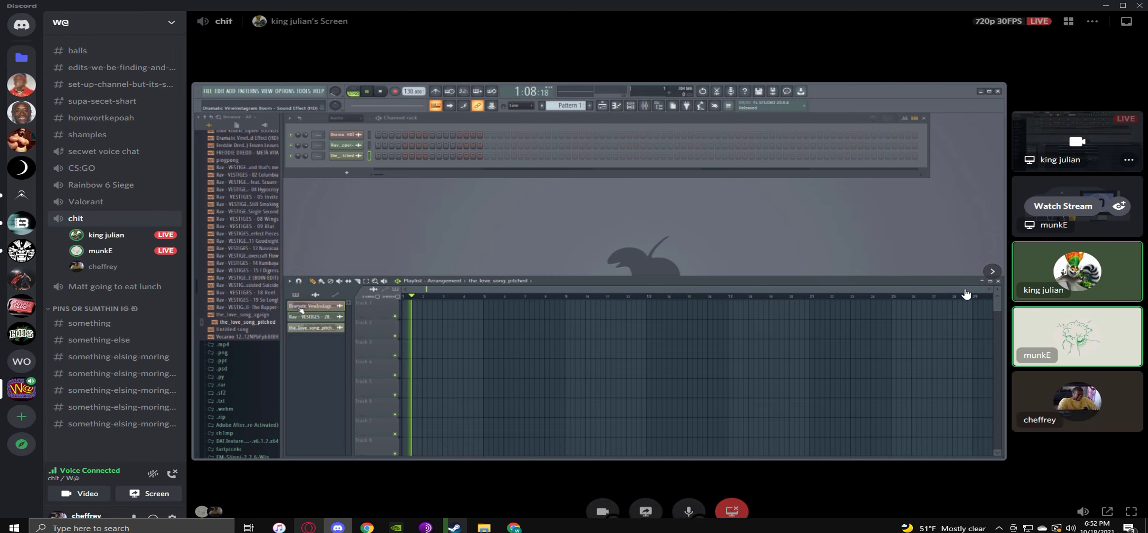
Watch the other member's stream showing a Twitter profile instead of FL Studio.
click(1062, 206)
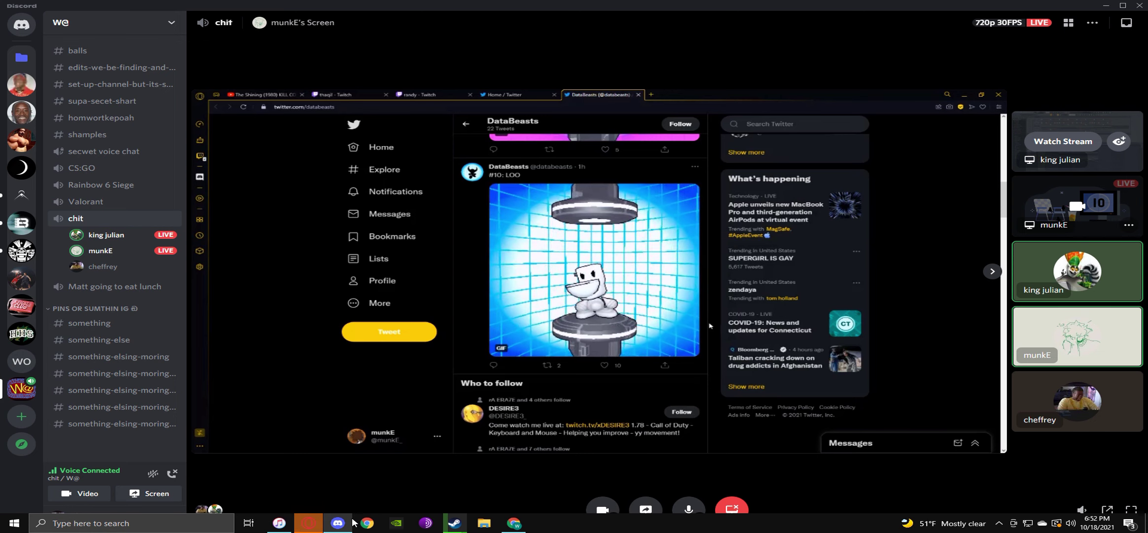
Bring up Steam's CS:GO library page, then return to the Discord call.
click(308, 523)
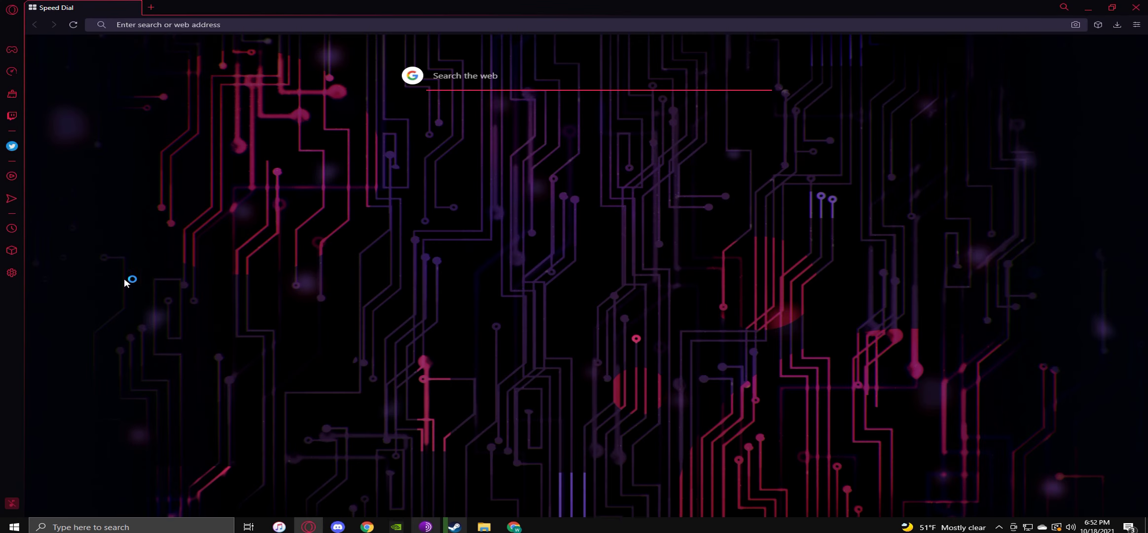
click(396, 524)
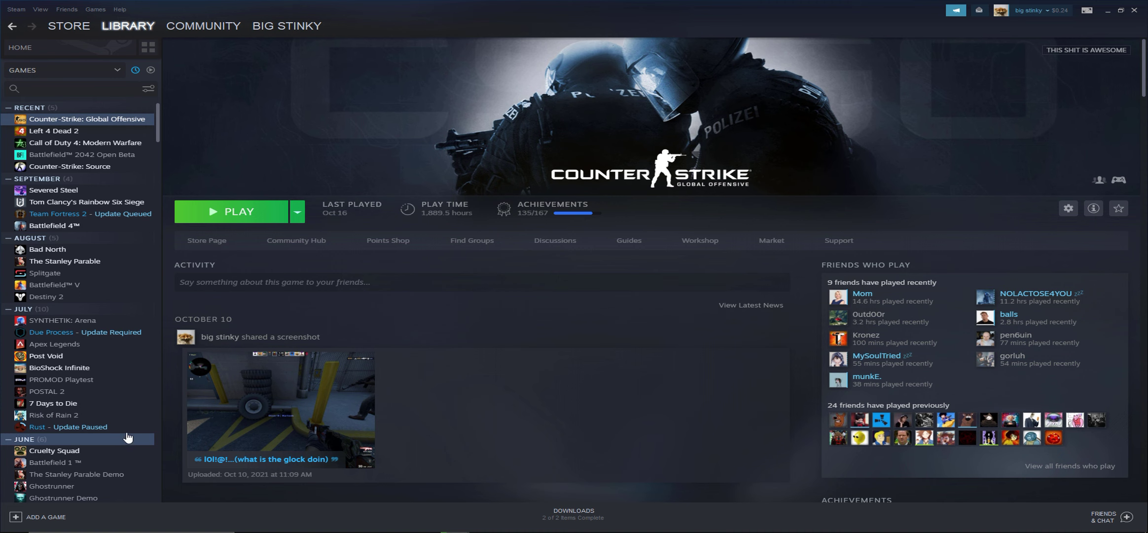
click(309, 523)
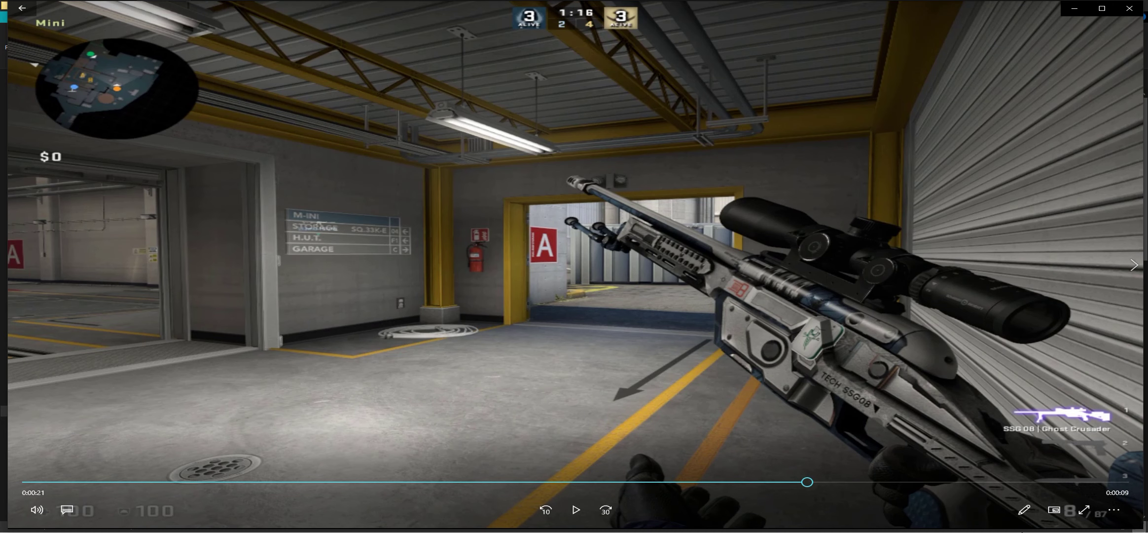
Restore the video player, then open a member's stream in the Discord call.
click(1103, 8)
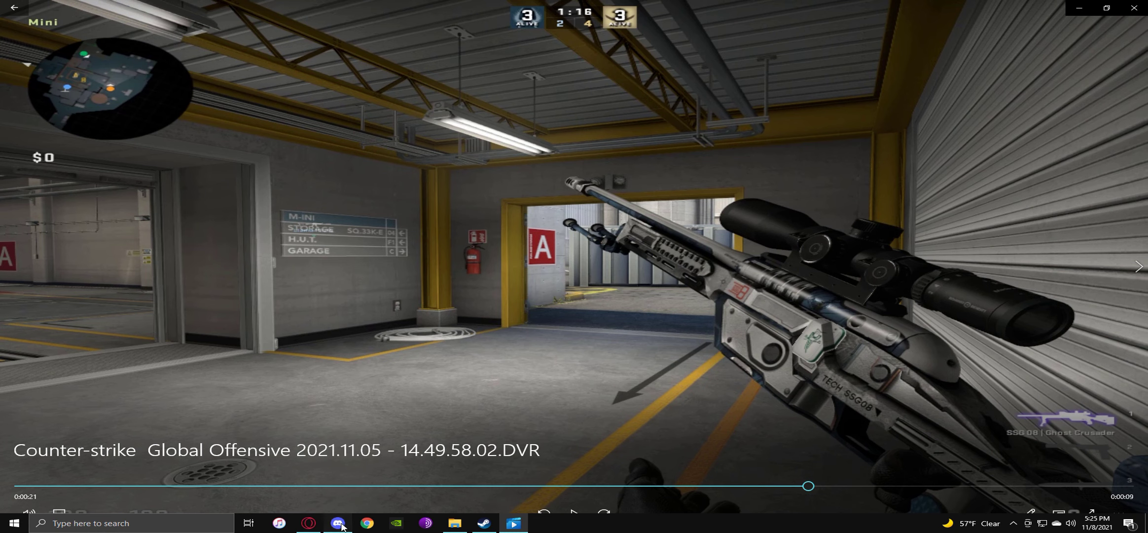
click(339, 523)
click(502, 229)
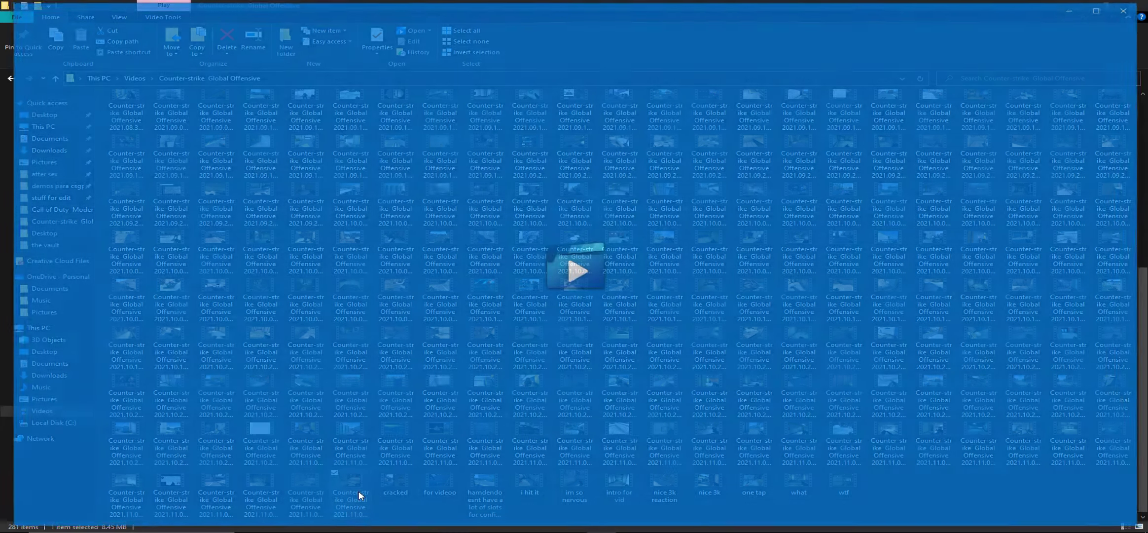
Play a recorded CS:GO clip and advance it to the knife view at Bombsite A.
double_click(360, 496)
click(1134, 7)
click(302, 501)
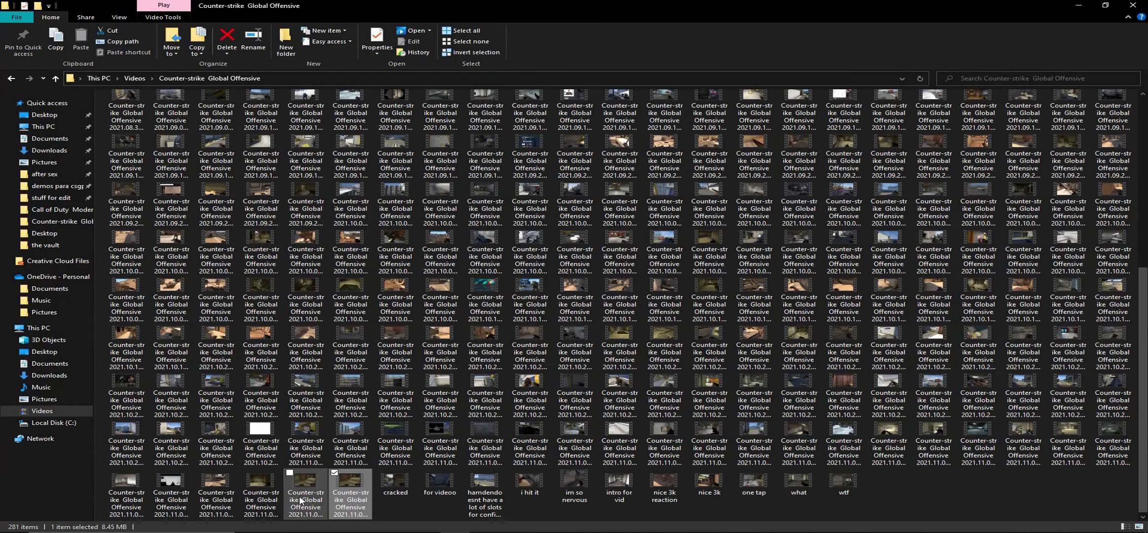
double_click(305, 494)
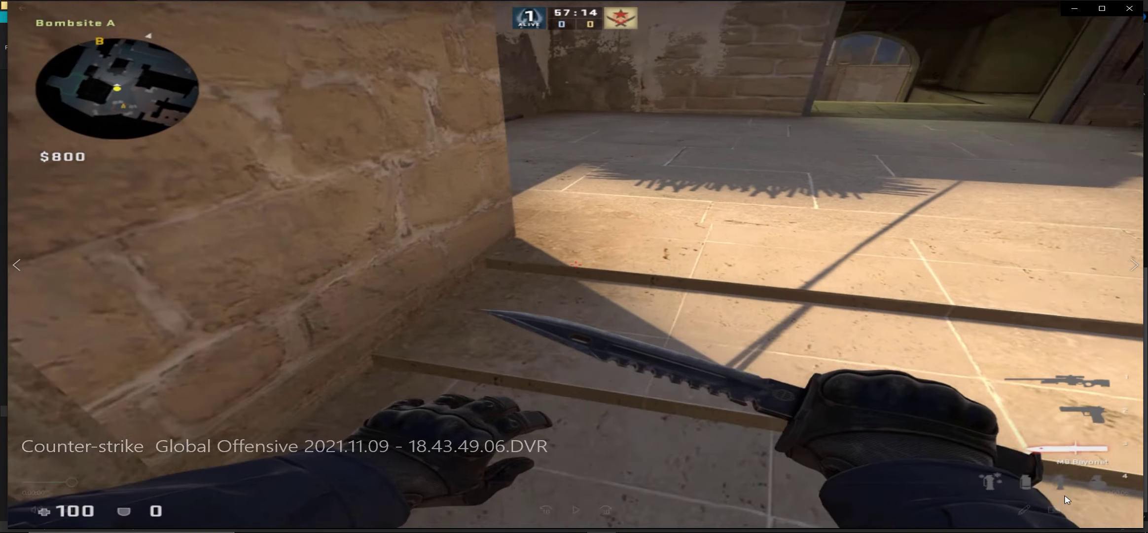
click(1024, 508)
click(1007, 442)
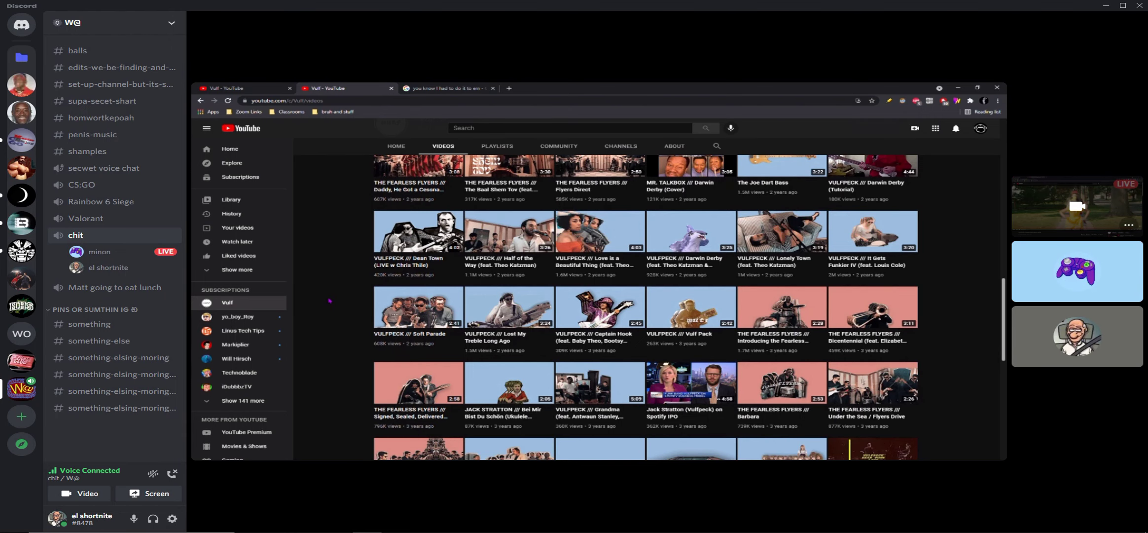
scroll(318, 296, down, 5)
scroll(317, 296, down, 5)
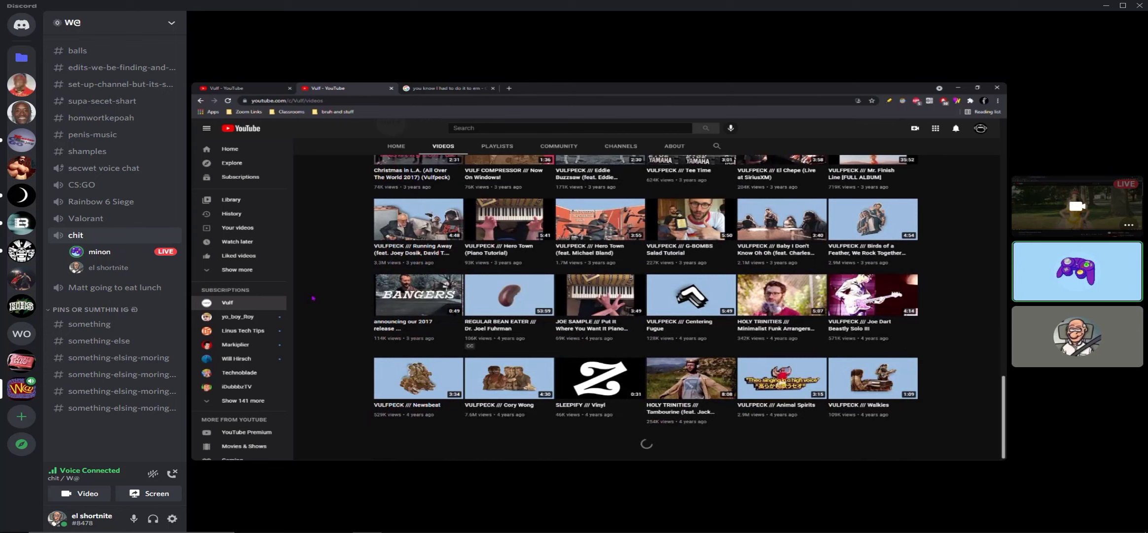
scroll(273, 301, down, 3)
scroll(310, 296, down, 5)
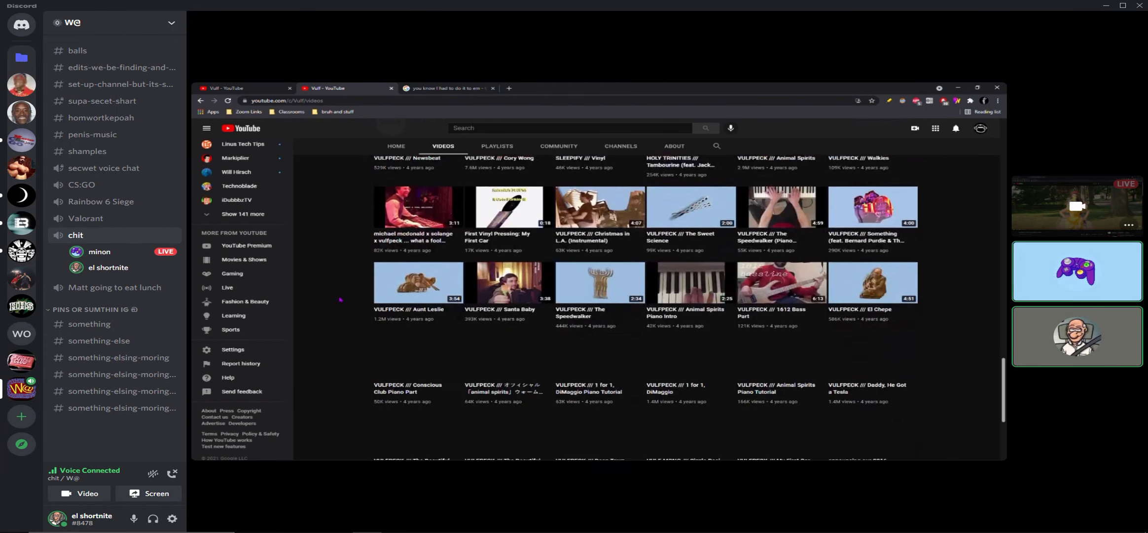
scroll(273, 302, up, 5)
scroll(322, 302, down, 3)
scroll(322, 301, down, 5)
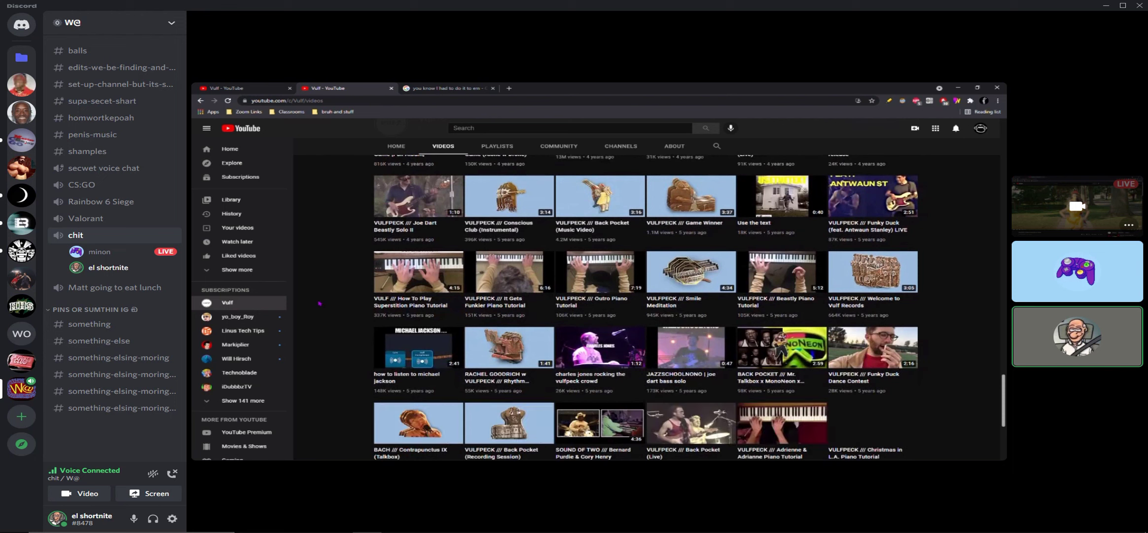
scroll(322, 301, down, 5)
scroll(319, 303, down, 5)
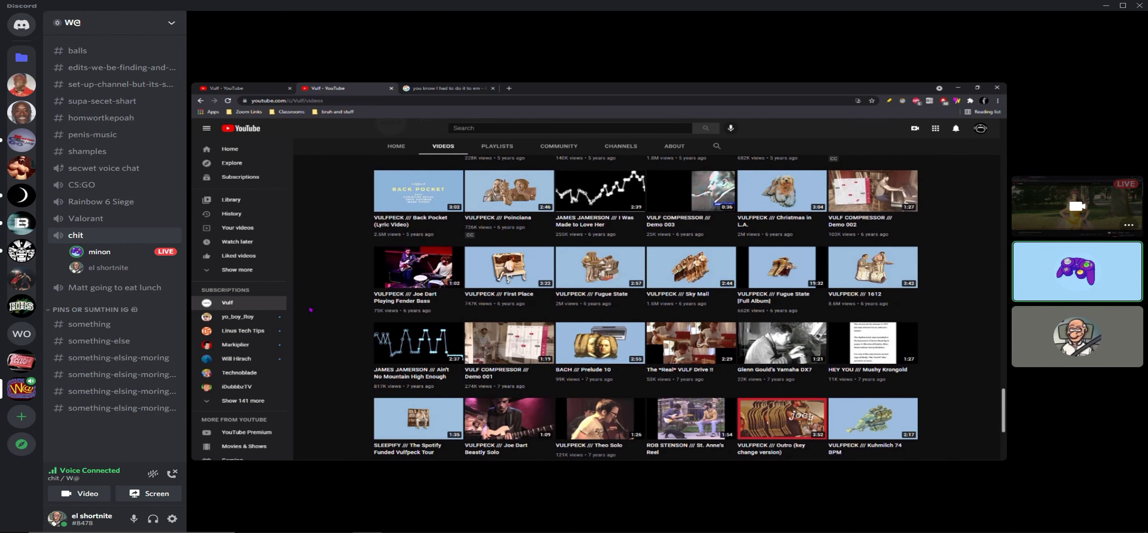
scroll(310, 315, down, 3)
scroll(323, 311, down, 3)
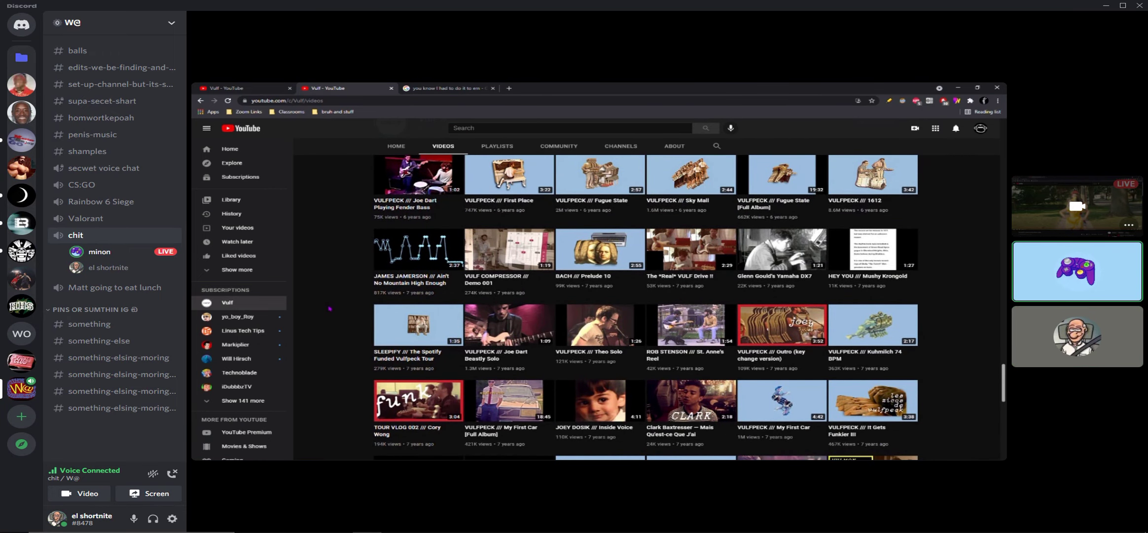
scroll(329, 310, up, 3)
scroll(330, 310, up, 5)
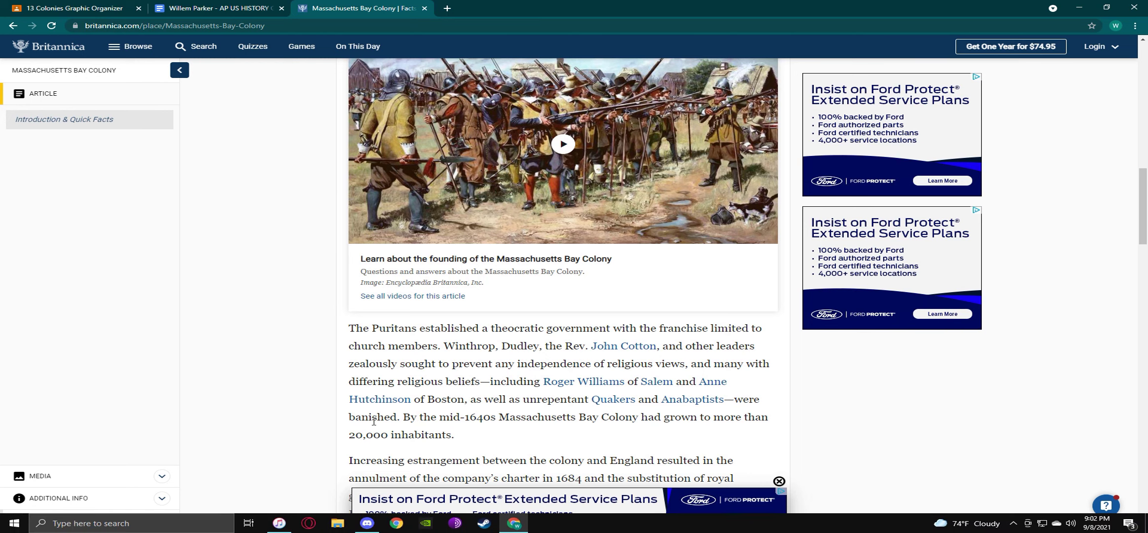
scroll(395, 430, up, 4)
scroll(395, 430, up, 4)
scroll(370, 439, up, 3)
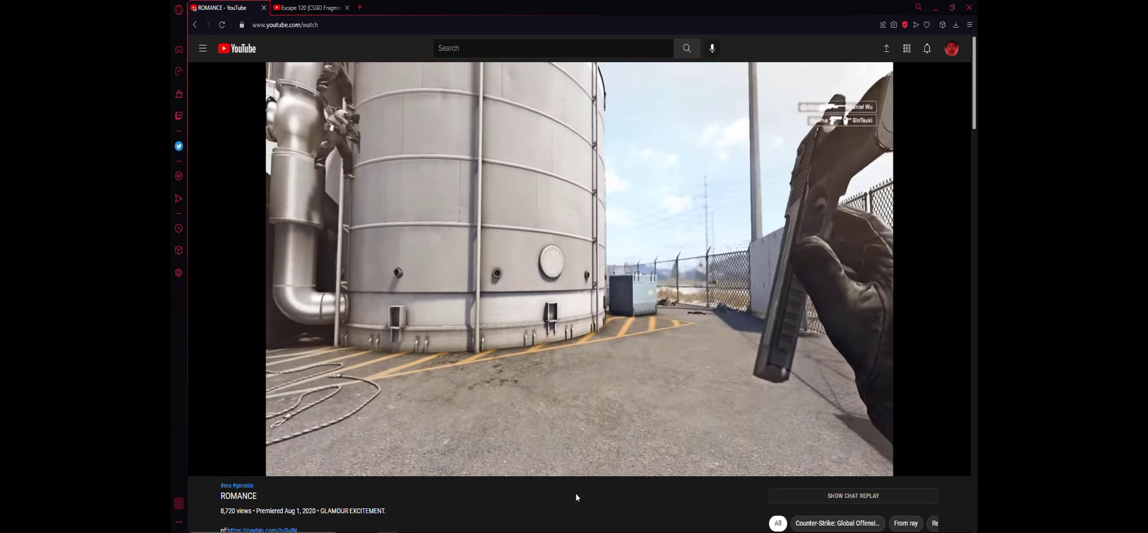
Pause the ROMANCE YouTube video at 0:47.
key(space)
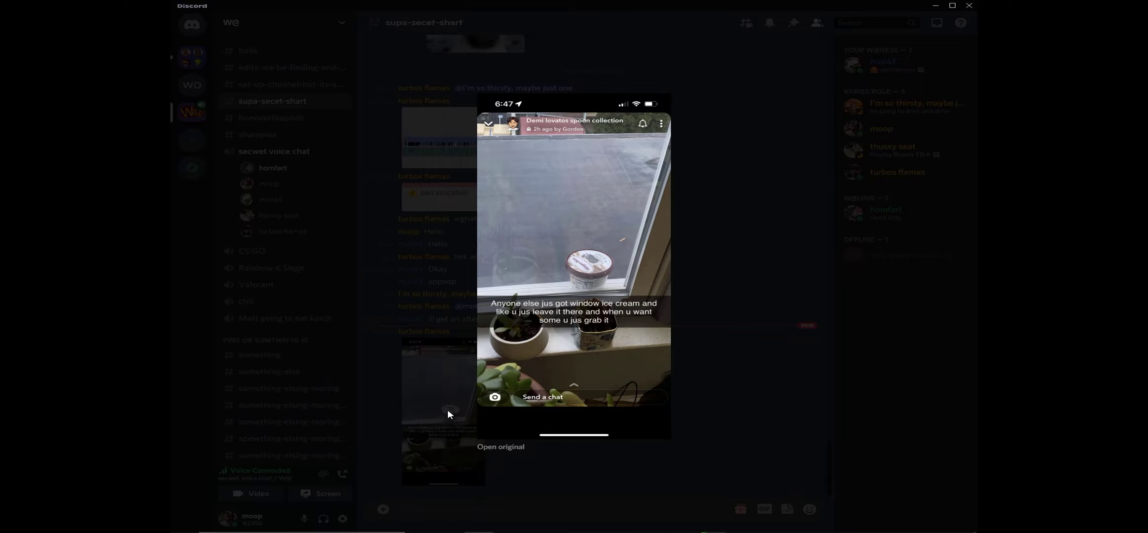
Reopen the shared snapshot full size, then close the jspaint and search tabs and Opera.
click(434, 403)
click(435, 408)
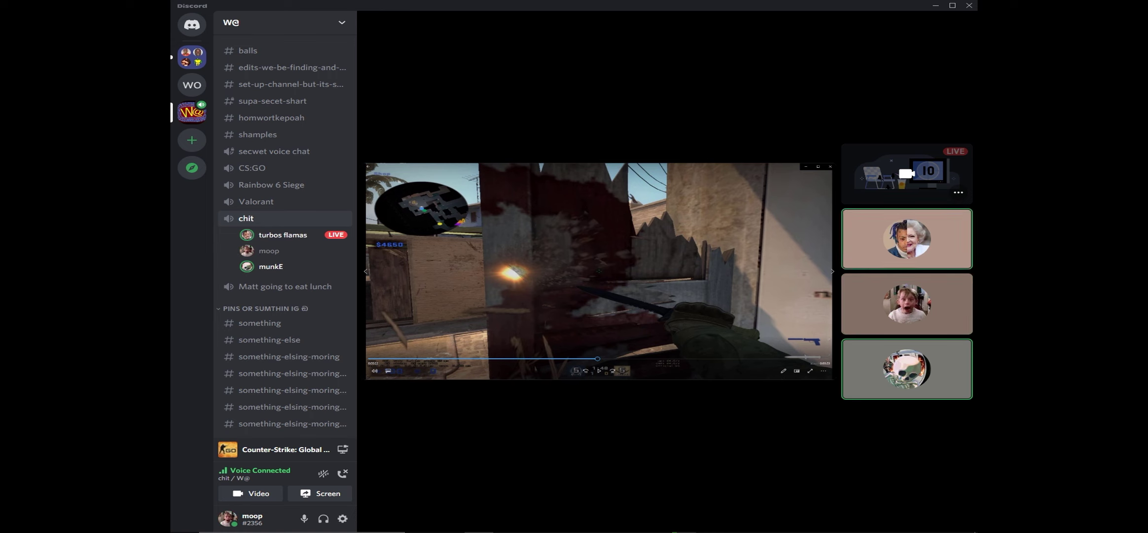
key(alt+Tab)
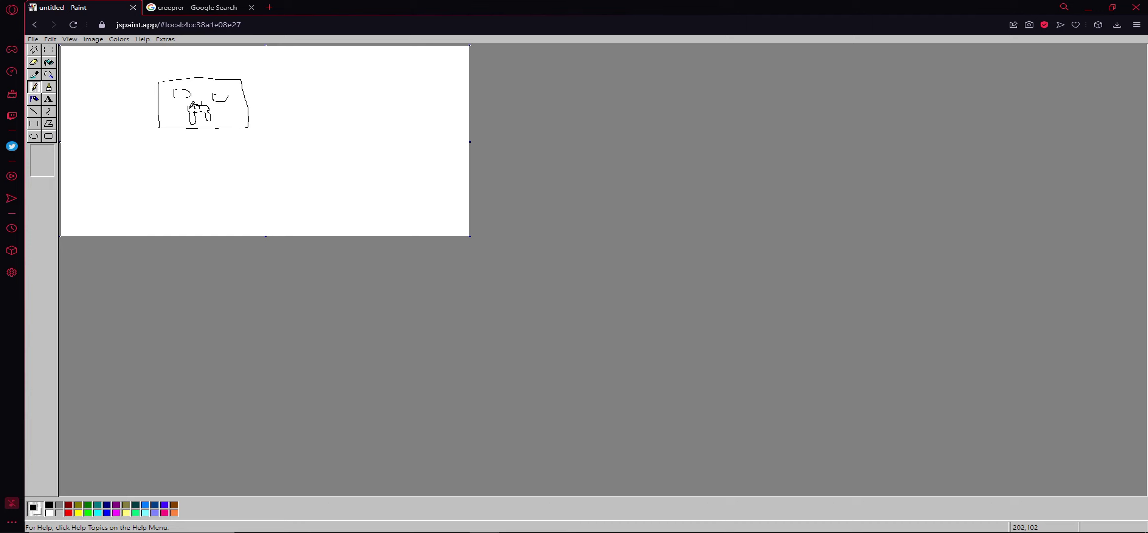
click(133, 9)
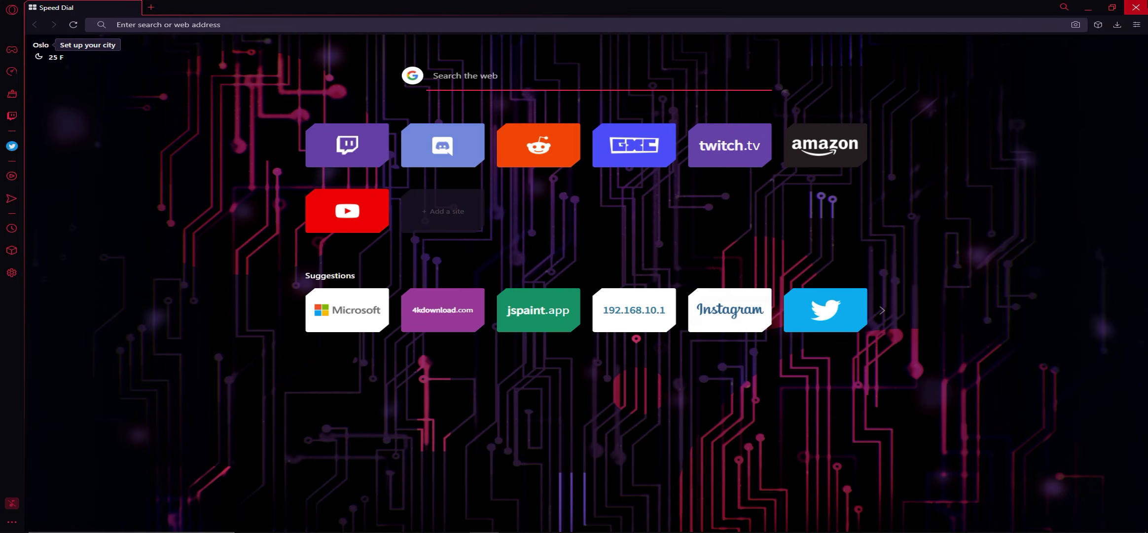
click(1136, 7)
mouse_move(496, 341)
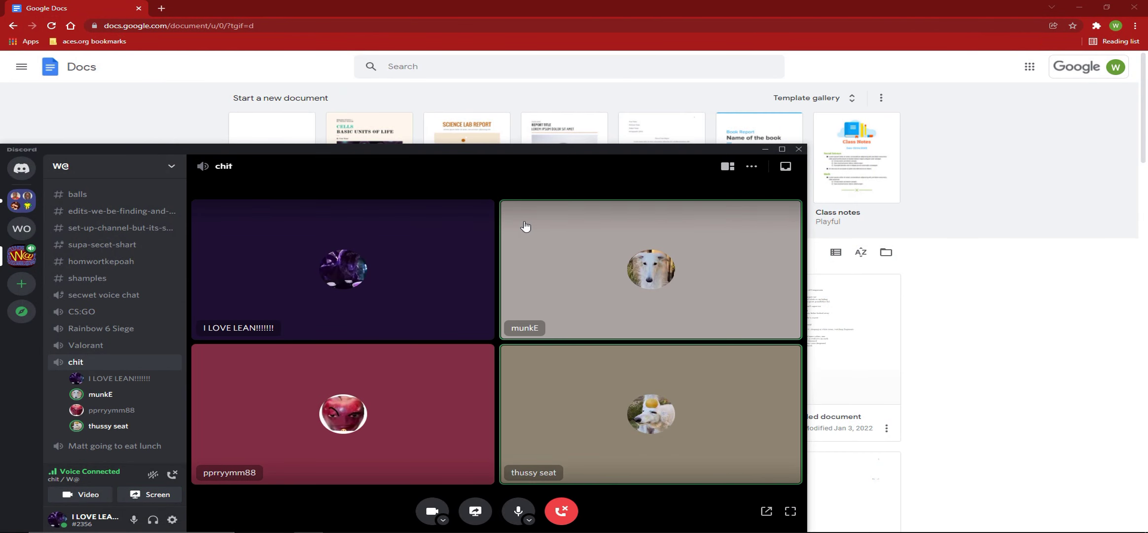
Minimise the Discord call and open the first Untitled document under Recent documents.
click(143, 136)
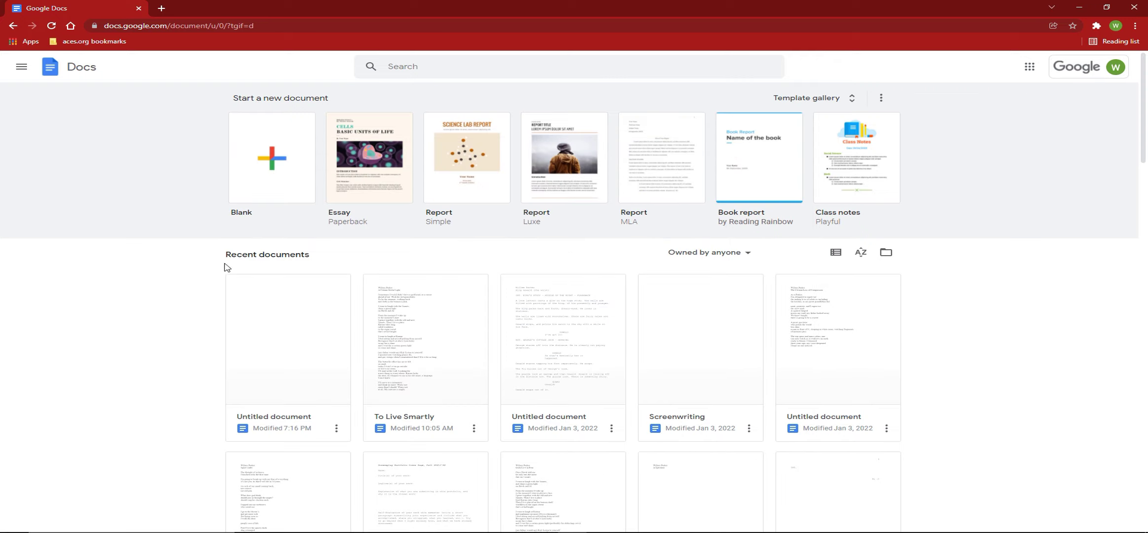
click(268, 374)
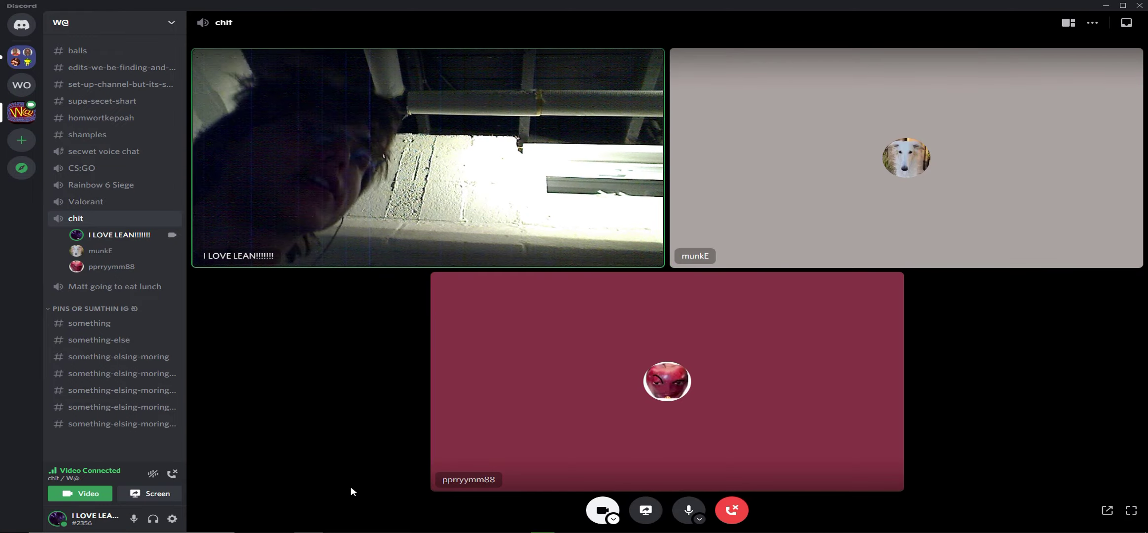
Alt+Tab from the Discord call to the Steam Counter-Strike: Global Offensive library page.
key(alt+Tab)
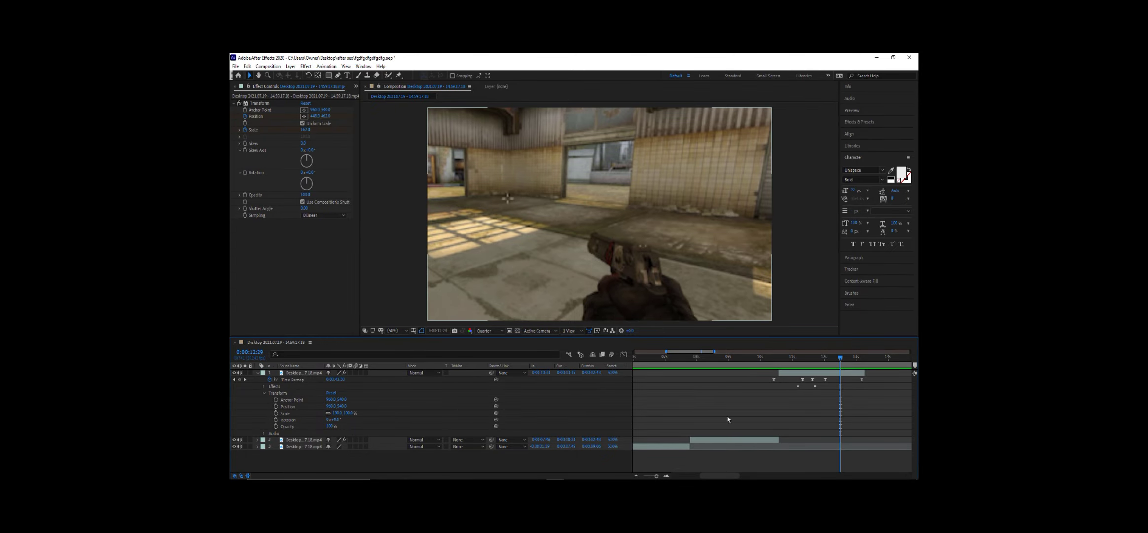
Scrub the playhead back to the earlier CS:GO moment where the player inspects a decorated pistol.
drag(774, 359, 691, 368)
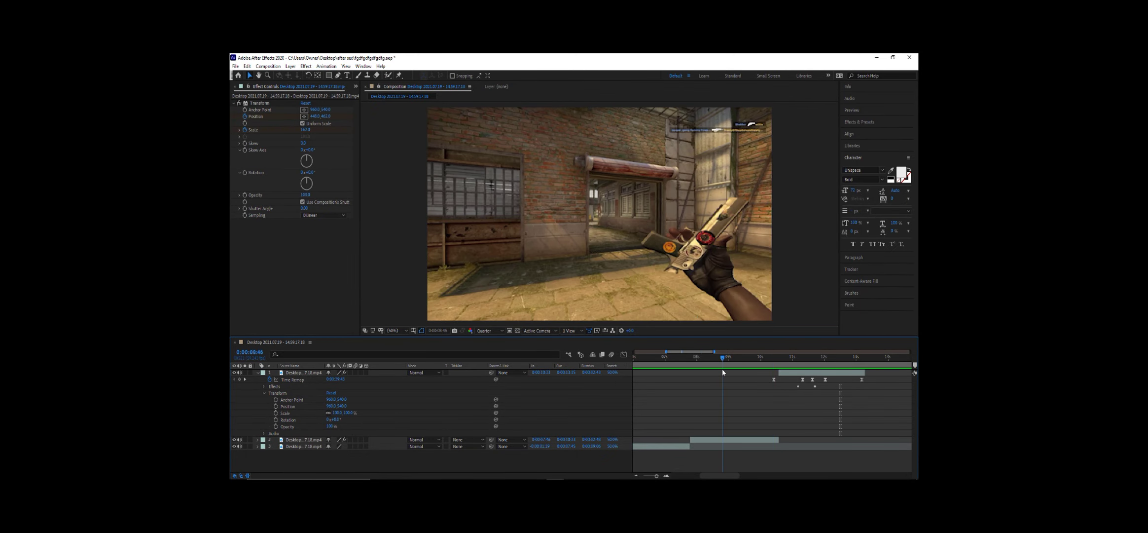